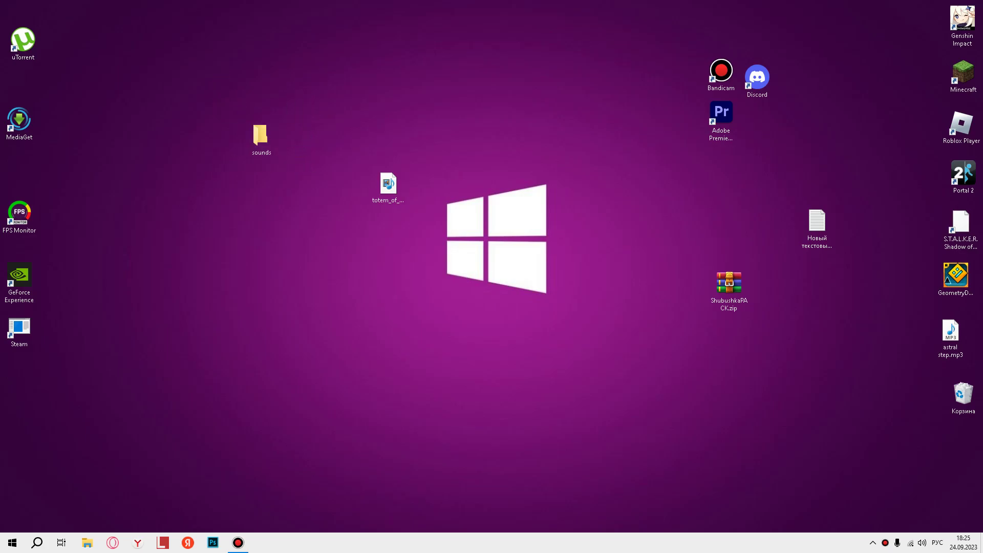
# Rearrange the desktop by moving the totem image above the Windows logo and ShubushkaPACK.zip onto the logo
pyautogui.moveTo(388, 184); pyautogui.dragTo(523, 211)
pyautogui.click(615, 283)
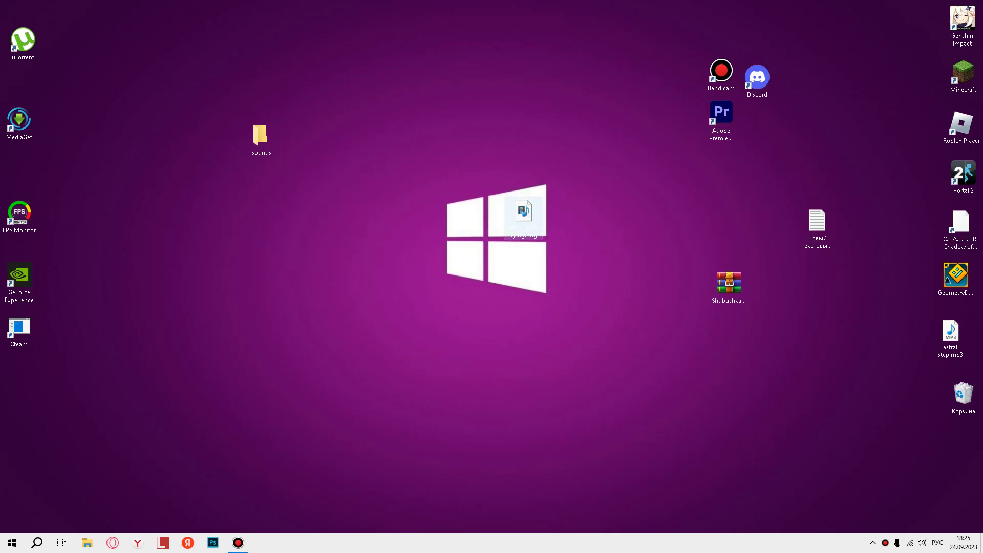
pyautogui.moveTo(523, 210); pyautogui.dragTo(501, 77)
pyautogui.moveTo(728, 284); pyautogui.dragTo(521, 257)
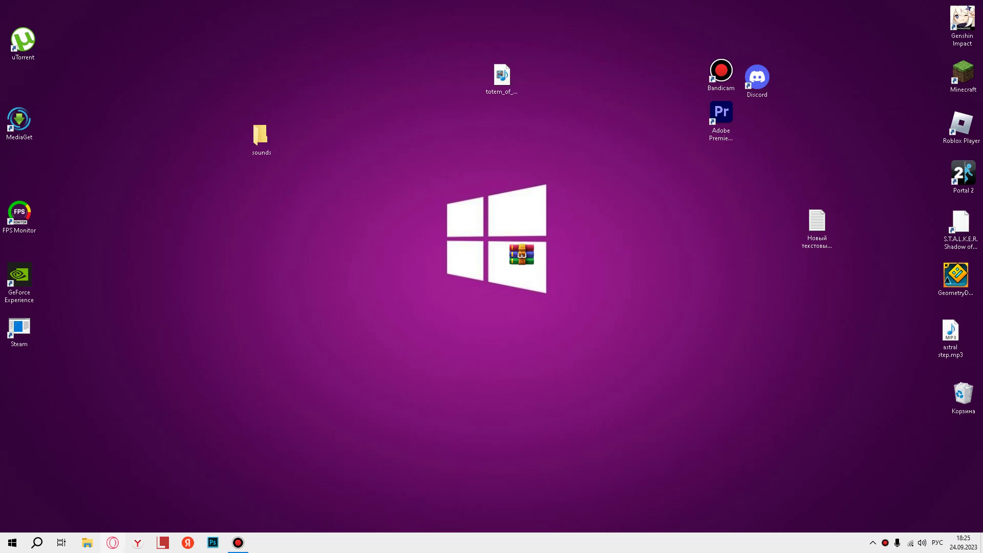
pyautogui.click(134, 545)
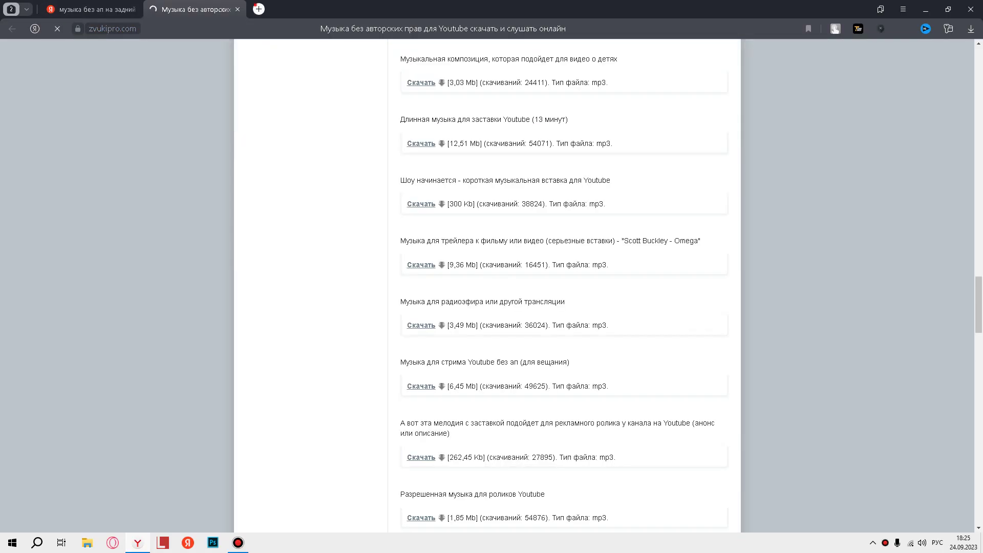
pyautogui.click(259, 9)
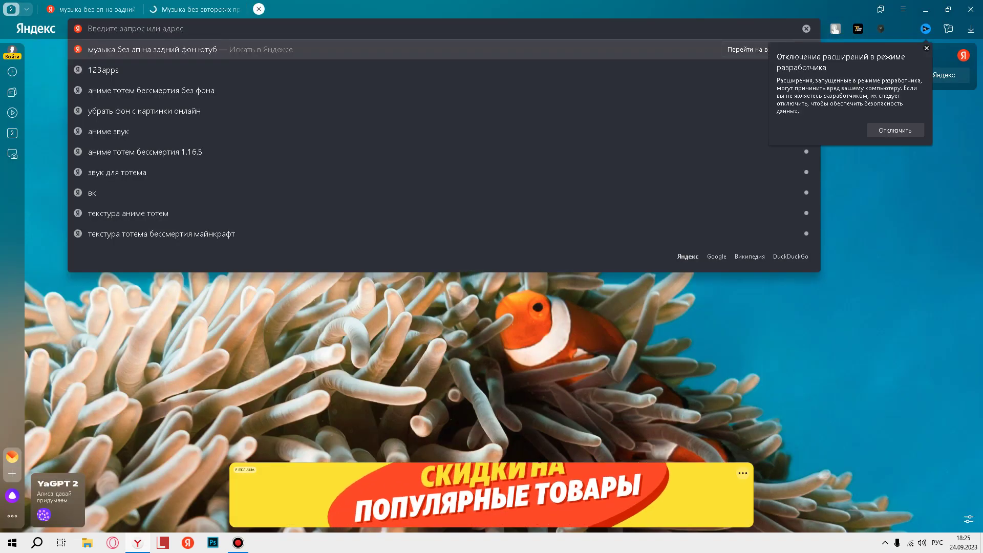
pyautogui.hotkey('alt', 'shift')
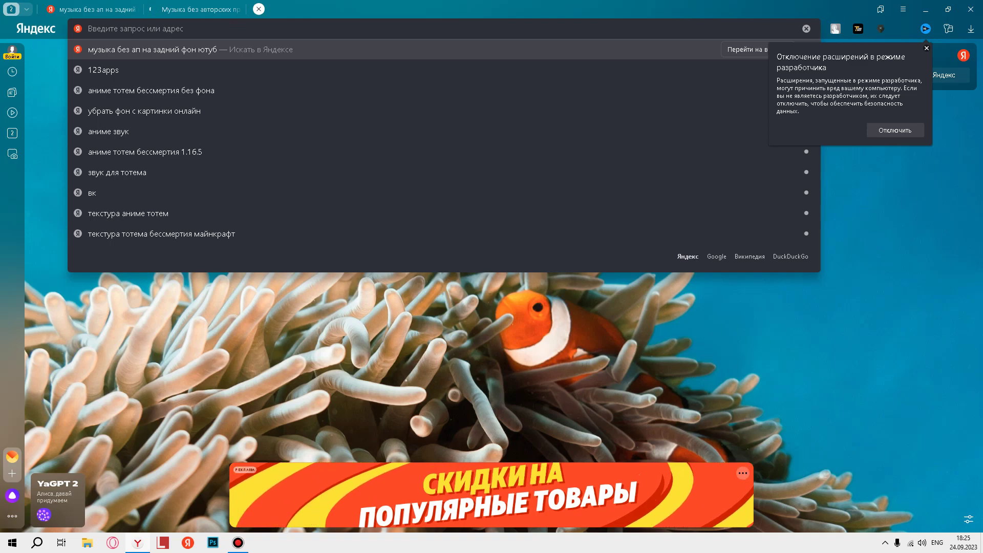
pyautogui.write('lt')
pyautogui.press('BackSpace')
pyautogui.press('BackSpace')
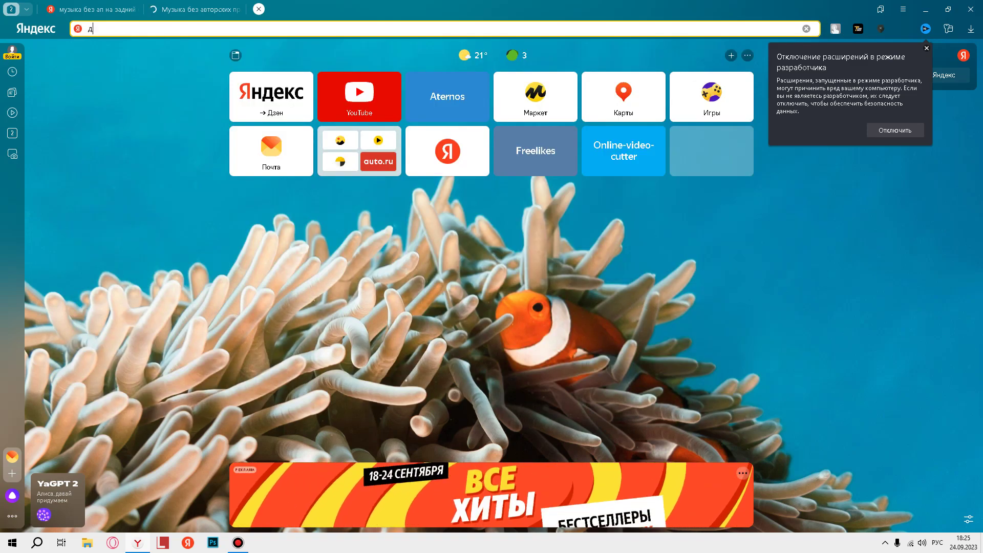
pyautogui.hotkey('alt', 'shift')
pyautogui.write('дефолт тек')
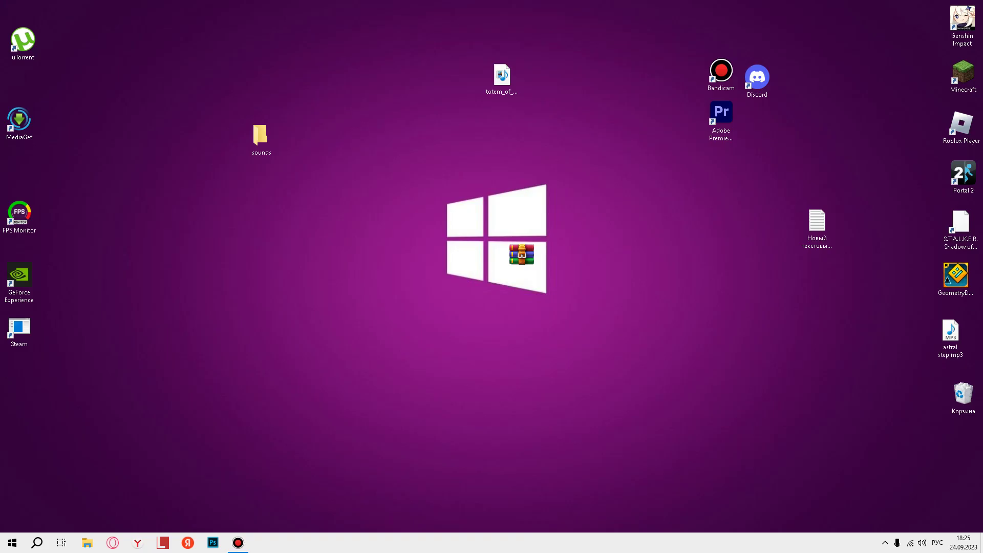
# Move ShubushkaPACK.zip to a free spot on the desktop and open its assets/minecraft folder
pyautogui.moveTo(521, 254); pyautogui.dragTo(668, 238)
pyautogui.doubleClick(668, 238)
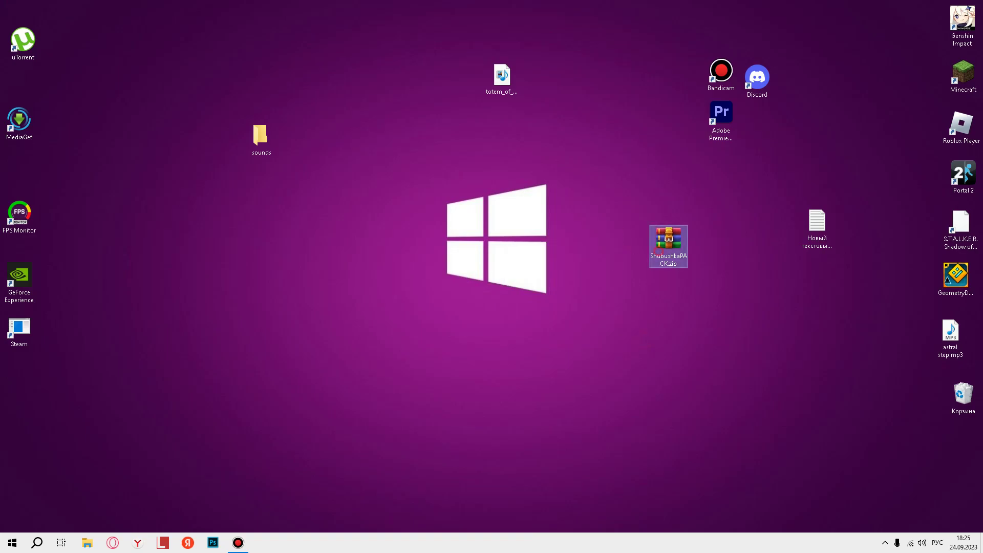
pyautogui.doubleClick(571, 253)
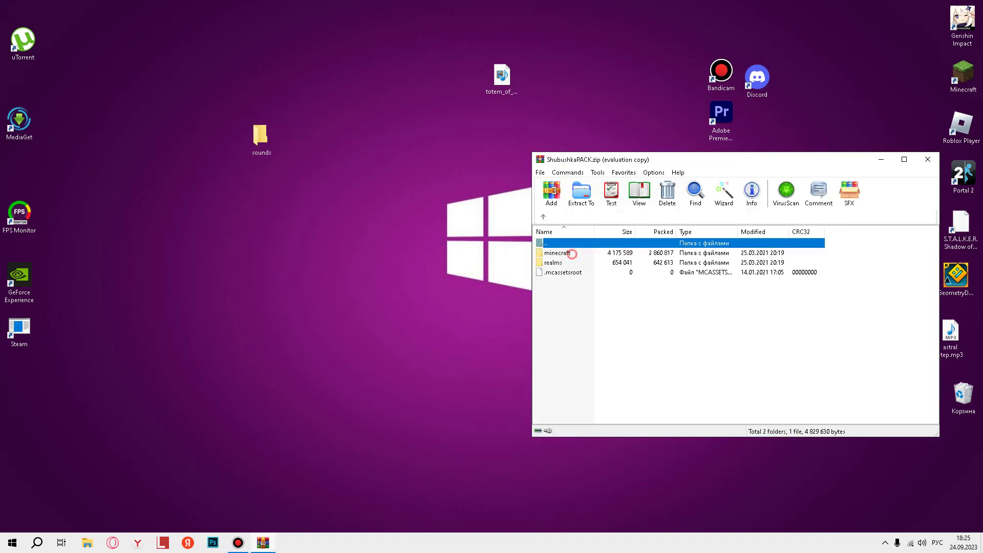
pyautogui.click(814, 257)
pyautogui.doubleClick(753, 253)
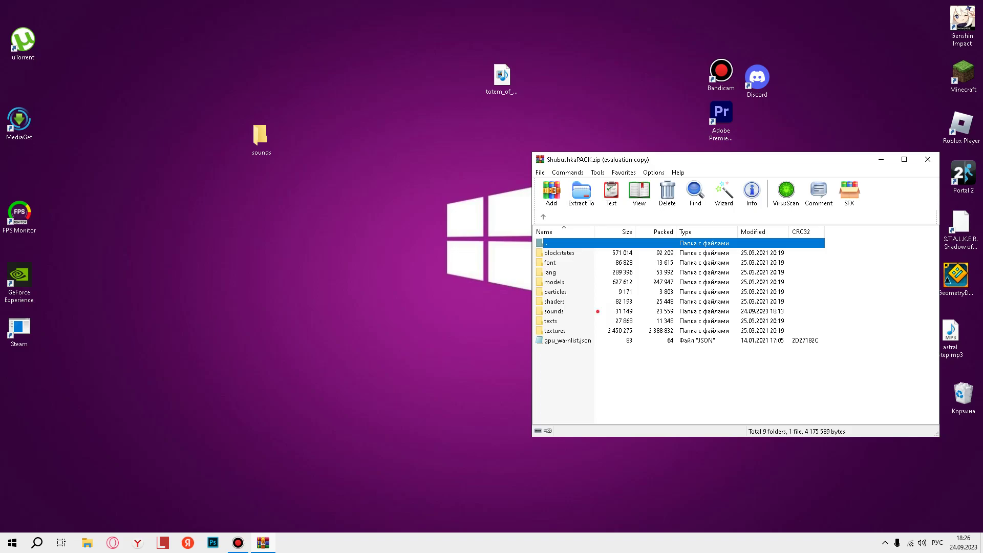
# Delete the sounds folder from assets/minecraft in the archive
pyautogui.click(563, 311)
pyautogui.press('Delete')
pyautogui.click(527, 307)
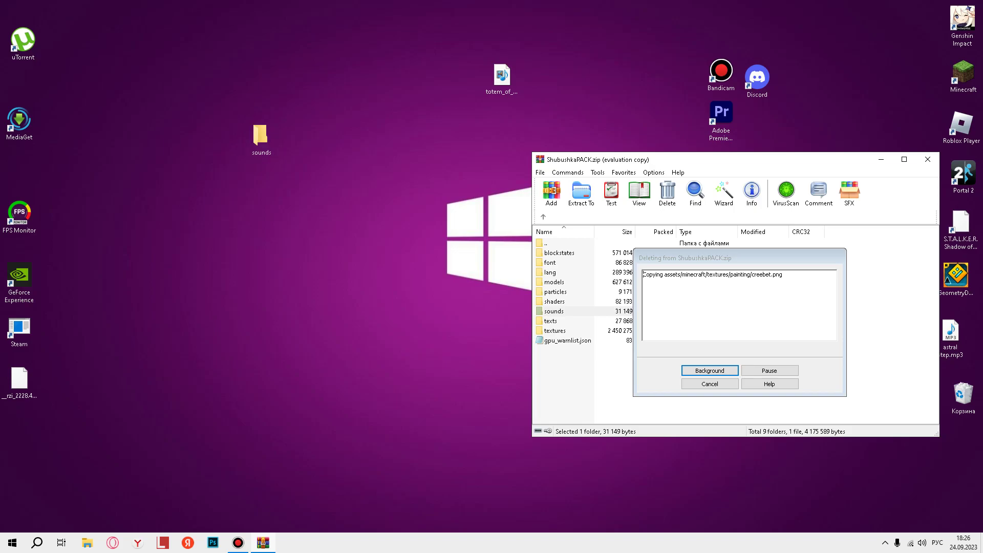
# Open the desktop's sounds folder and look into item/totem for the use_totem.ogg sound file
pyautogui.doubleClick(260, 137)
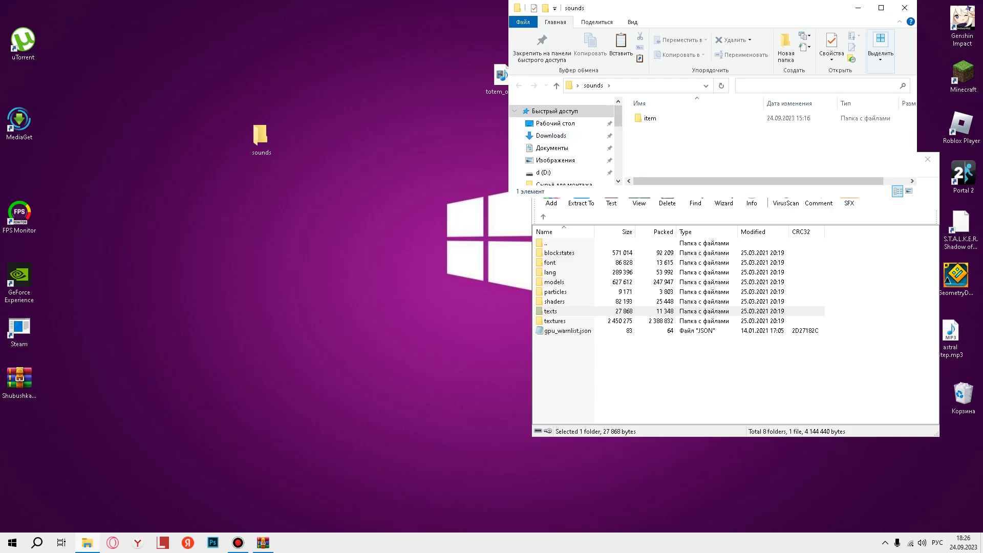
pyautogui.doubleClick(689, 118)
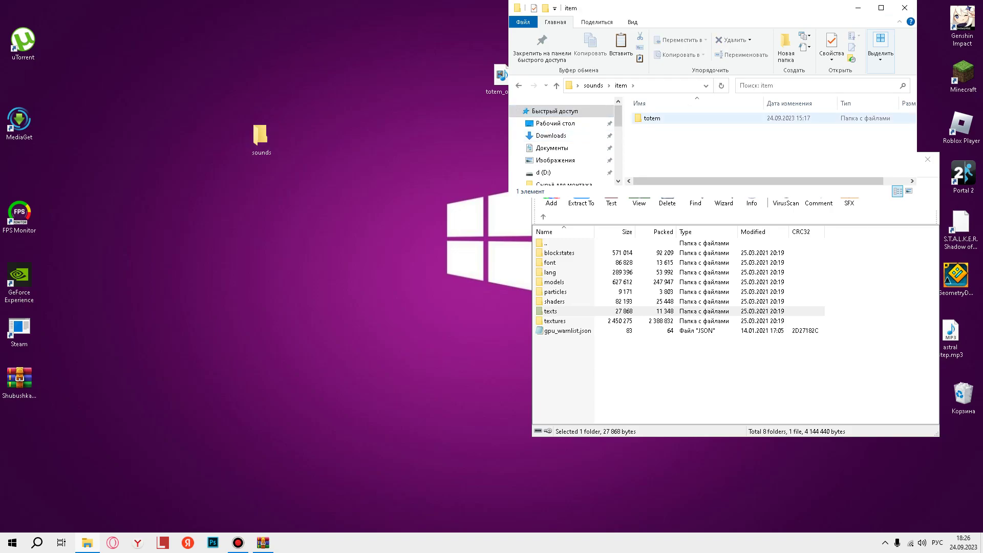
pyautogui.doubleClick(652, 118)
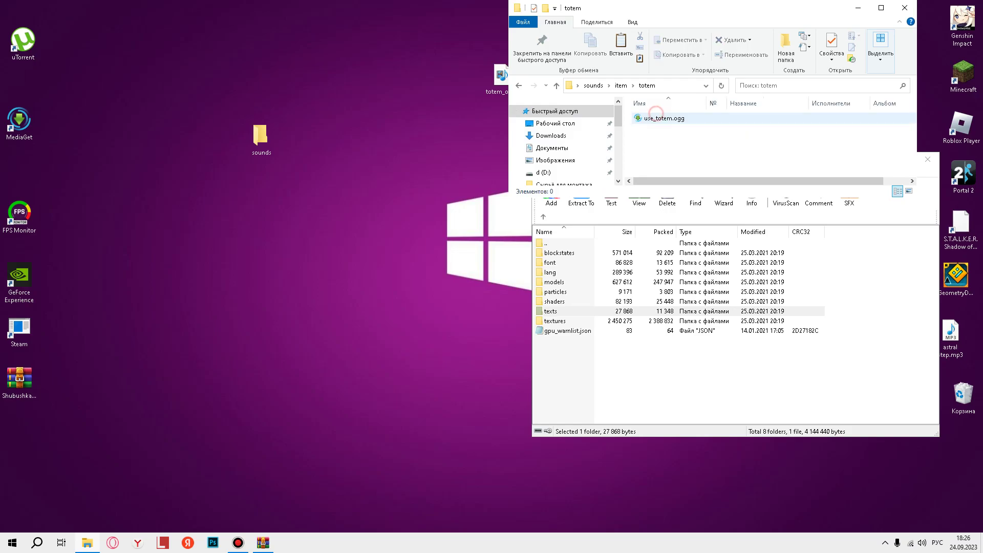
pyautogui.moveTo(660, 121); pyautogui.dragTo(691, 136)
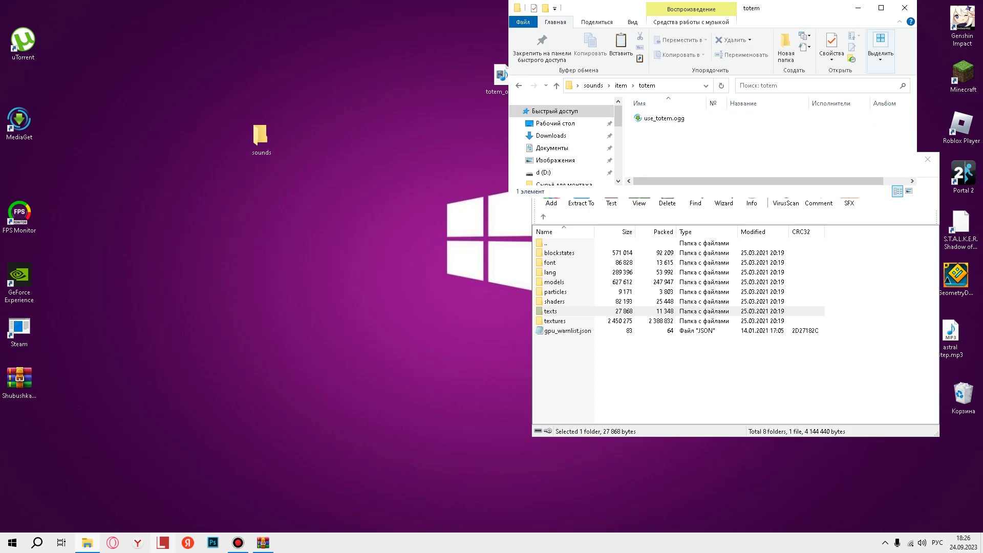
# Switch to Yandex Browser, load 123apps.com/ru/ in a new tab and open its online audio converter
pyautogui.click(137, 543)
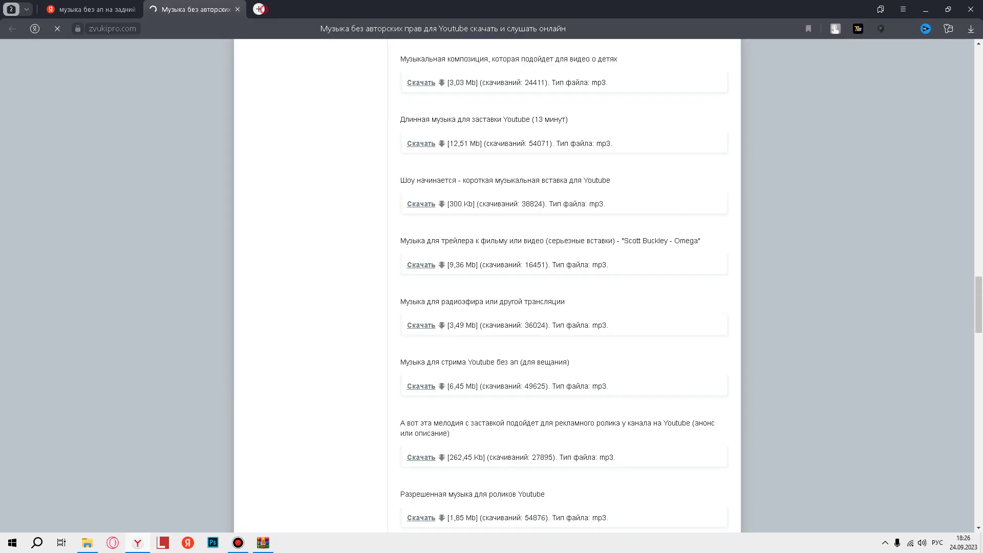
pyautogui.click(259, 9)
pyautogui.write('123apps.com/ru/')
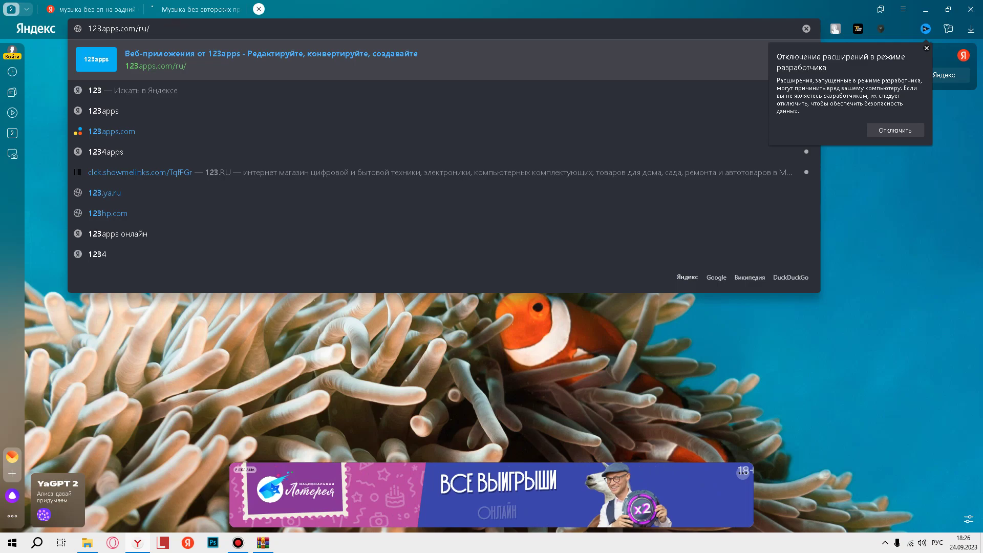
pyautogui.press('Return')
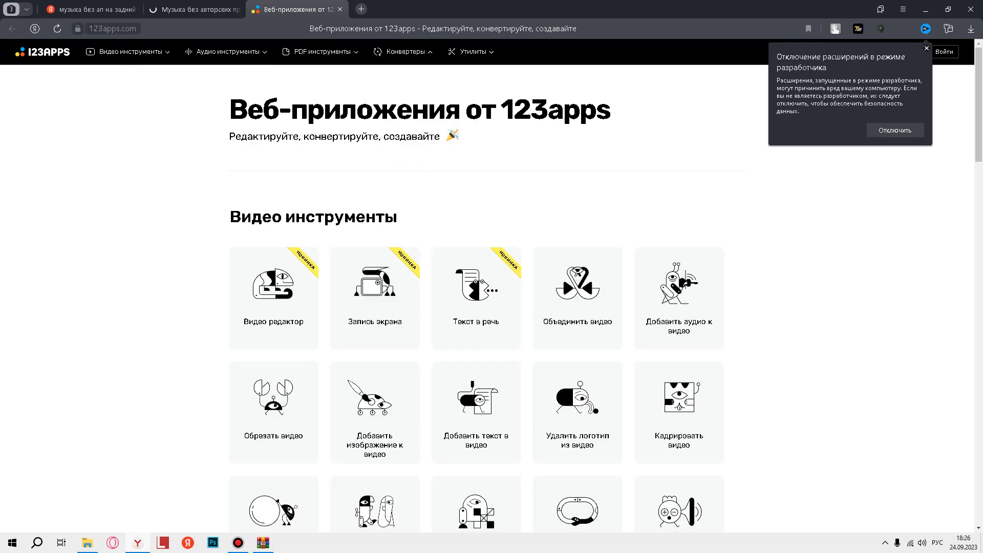
pyautogui.moveTo(128, 51)
pyautogui.moveTo(403, 52)
pyautogui.click(410, 73)
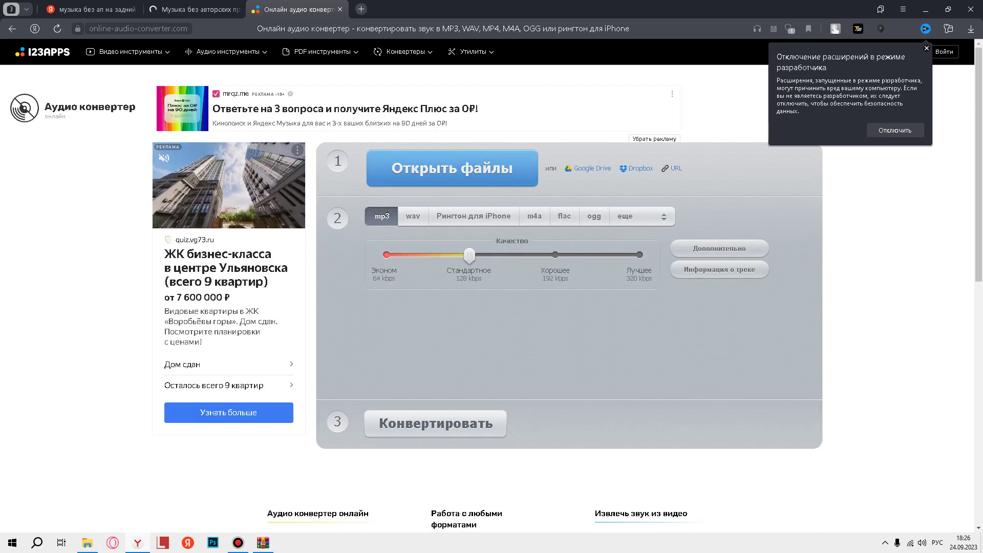
# Set the audio converter's output format to ogg
pyautogui.click(593, 216)
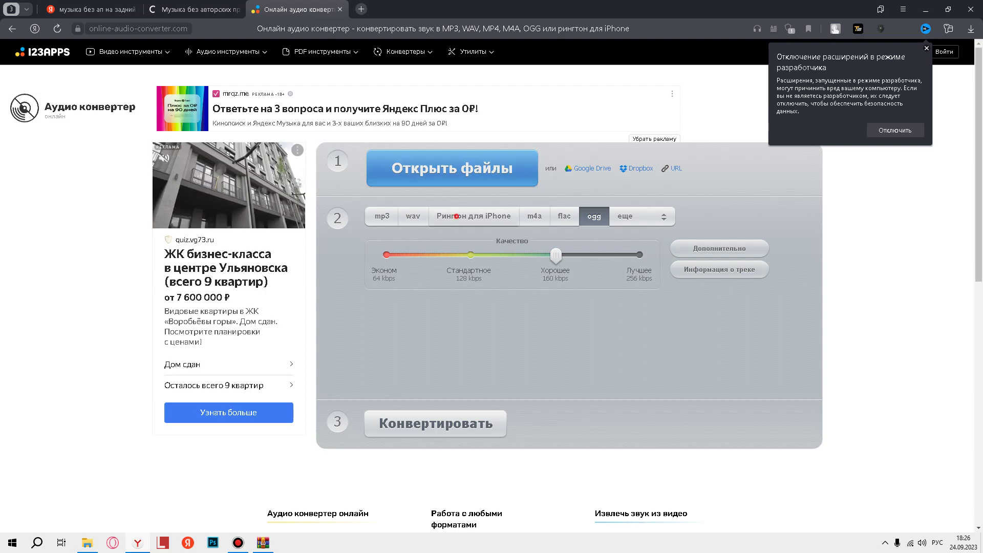
pyautogui.click(455, 216)
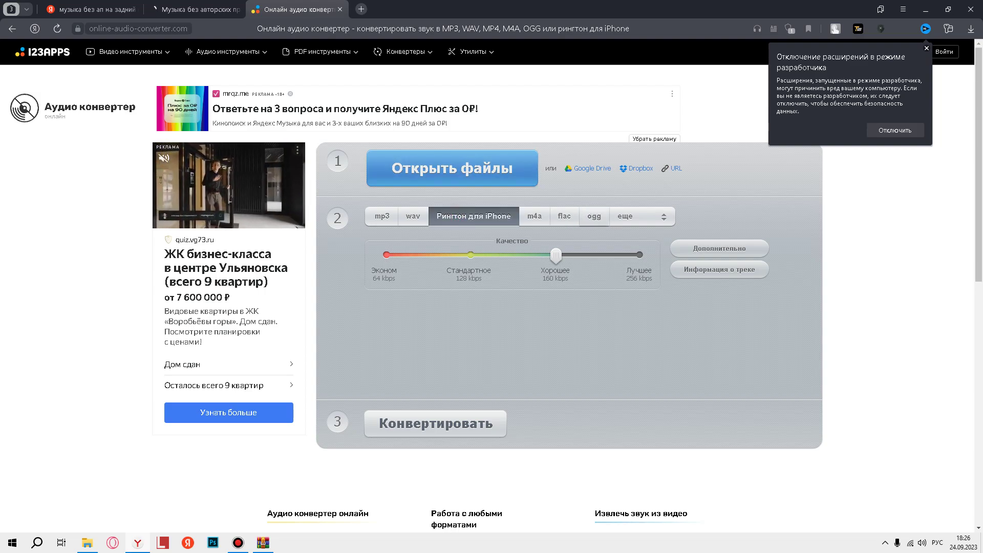
pyautogui.click(594, 216)
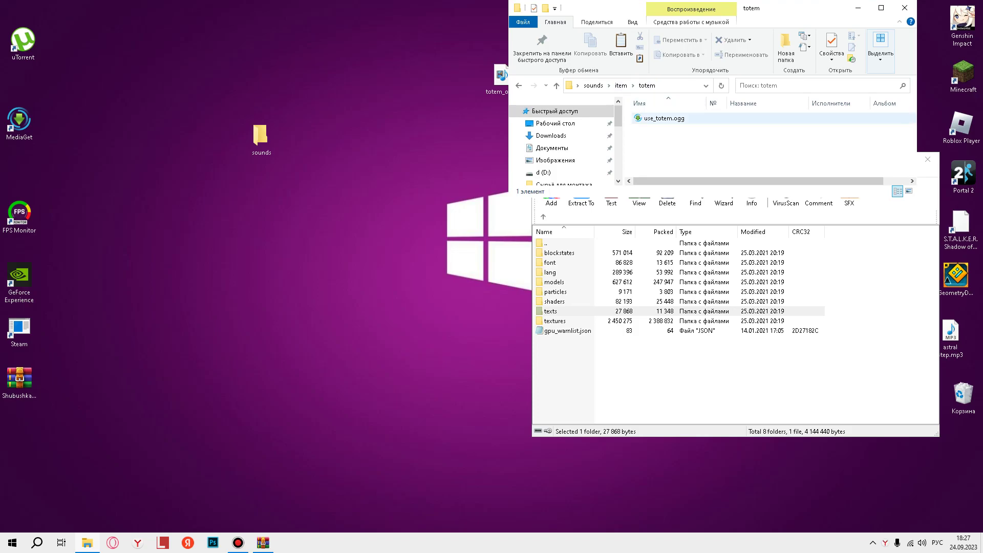
# Close the totem folder window and add the desktop's sounds folder to assets/minecraft in ShubushkaPACK.zip with the default archiving settings
pyautogui.click(904, 8)
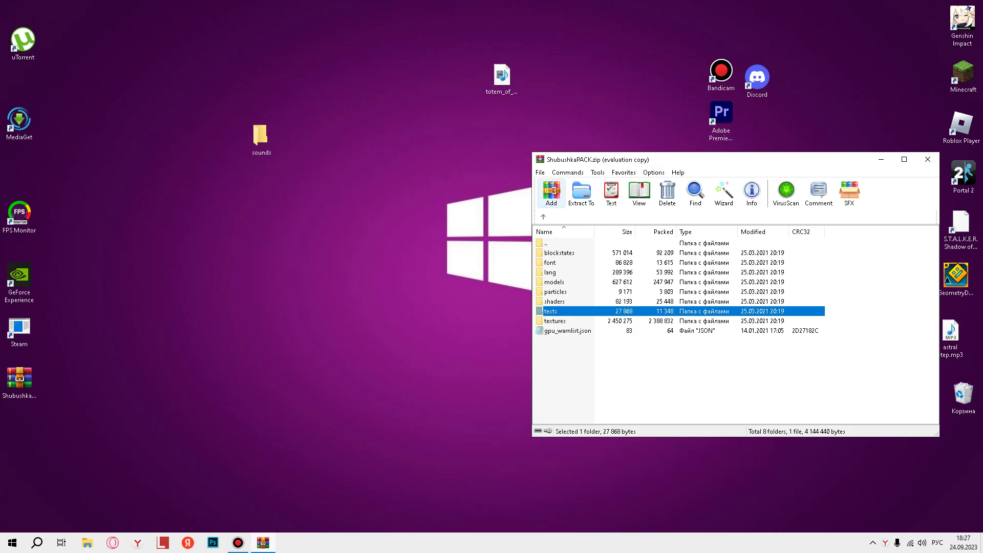
pyautogui.doubleClick(546, 242)
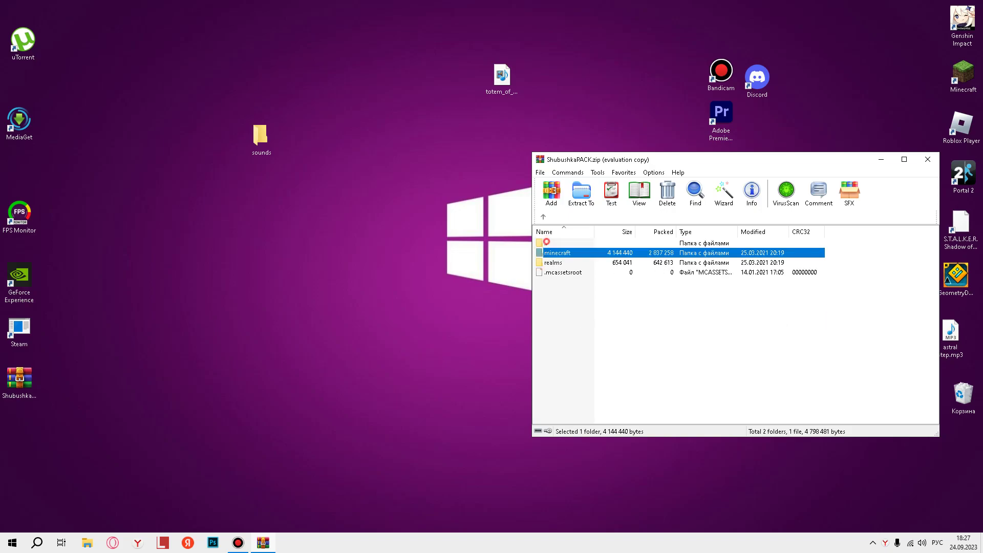
pyautogui.doubleClick(558, 241)
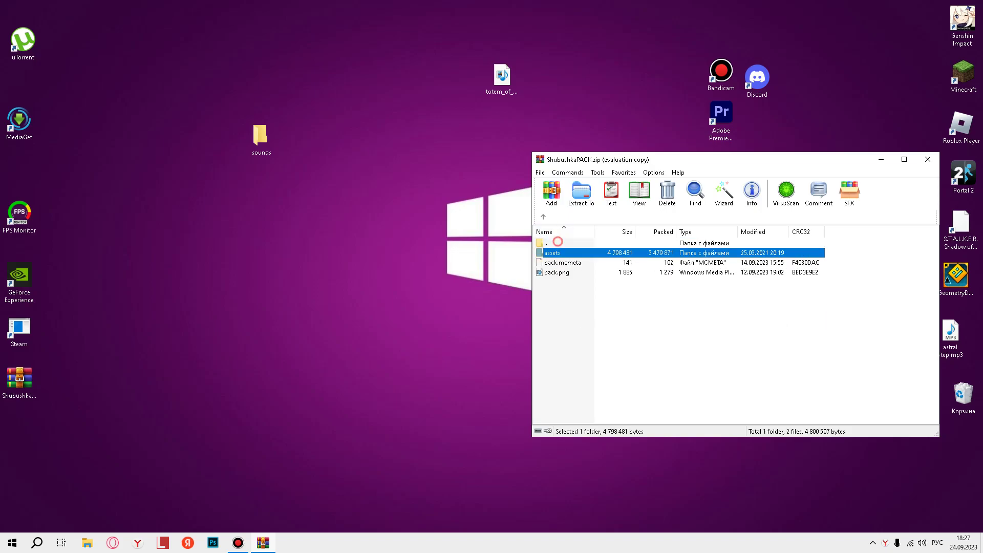
pyautogui.doubleClick(578, 251)
pyautogui.doubleClick(563, 252)
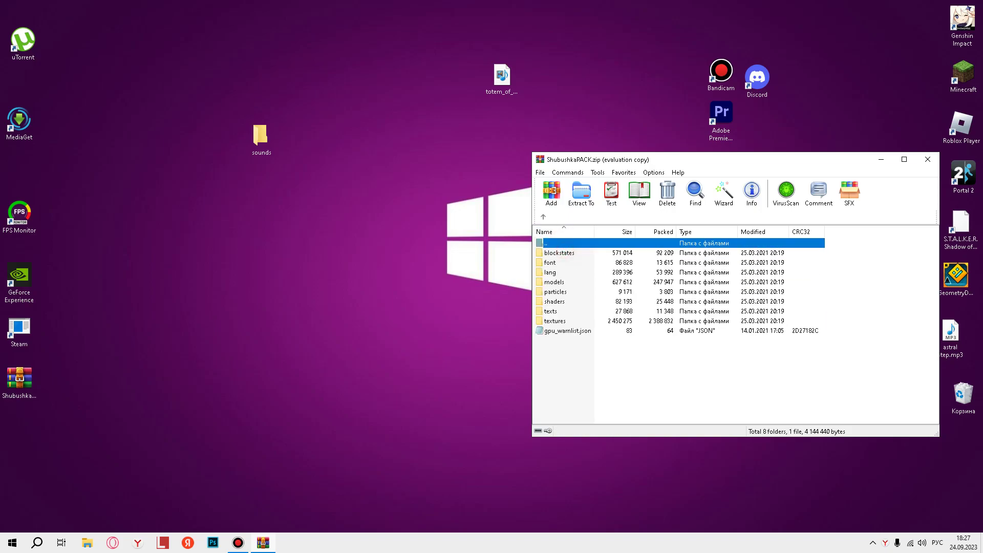
pyautogui.moveTo(260, 135); pyautogui.dragTo(639, 358)
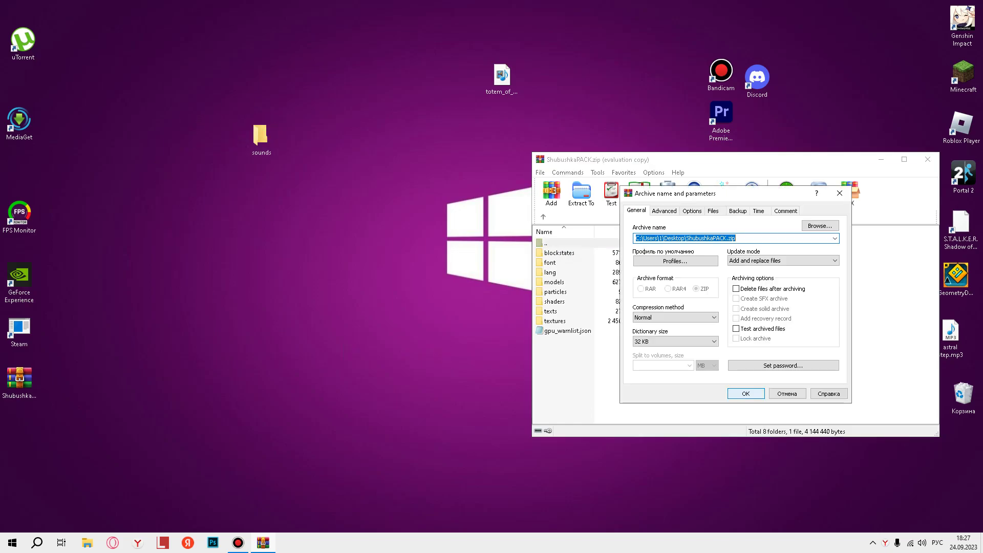
pyautogui.click(745, 393)
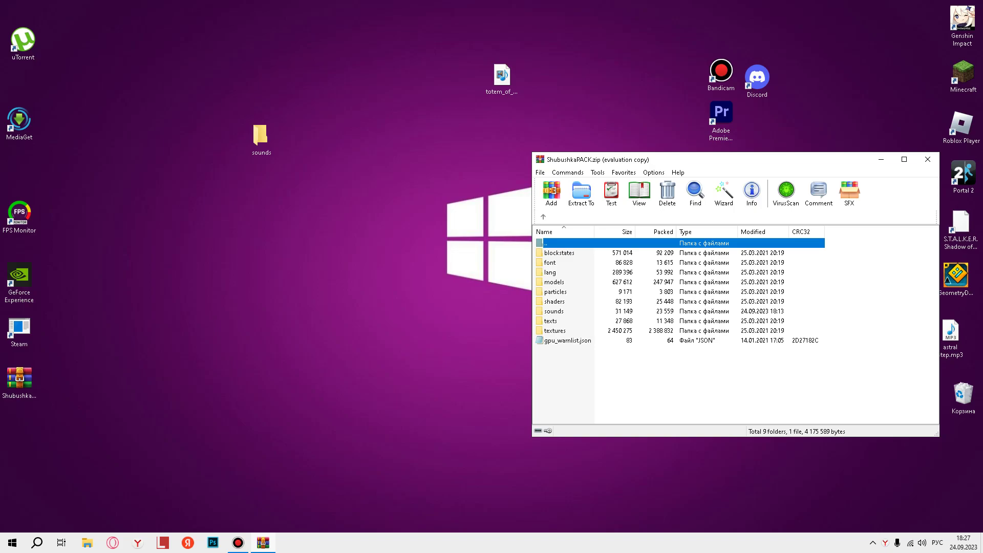
# Delete the totem_of_undying image from the textures/item folder of the archive
pyautogui.doubleClick(555, 330)
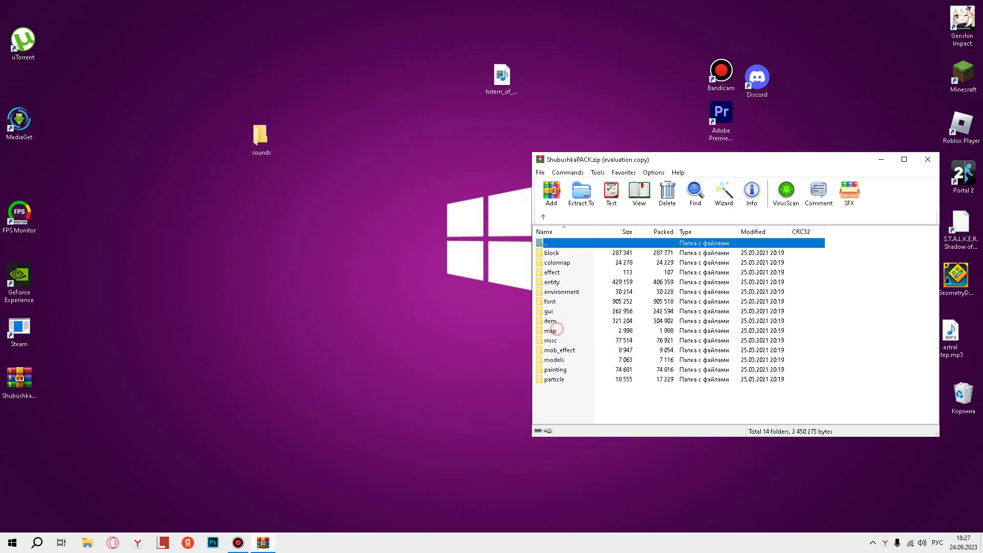
pyautogui.doubleClick(551, 321)
pyautogui.scroll(-7, 551, 321)
pyautogui.scroll(-20, 732, 330)
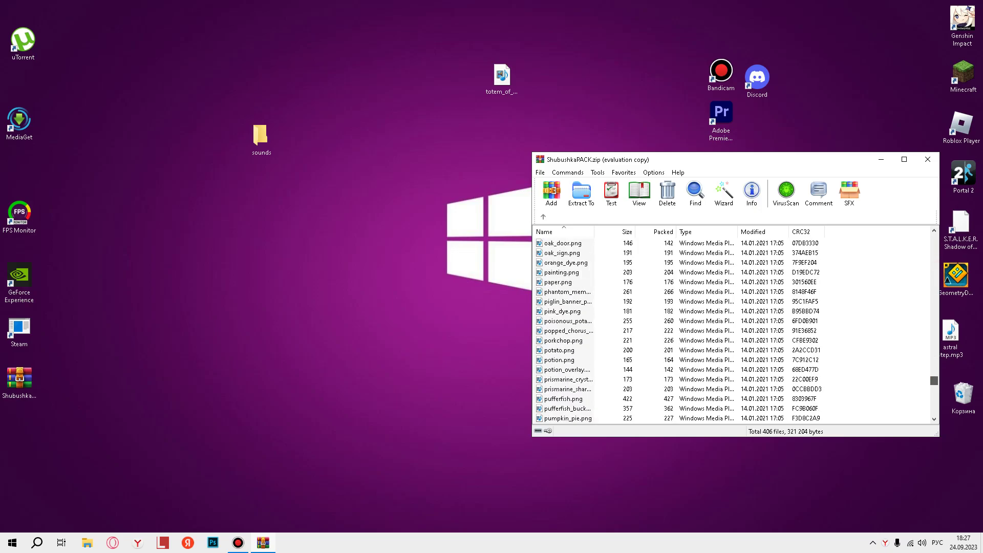
pyautogui.scroll(-10, 732, 330)
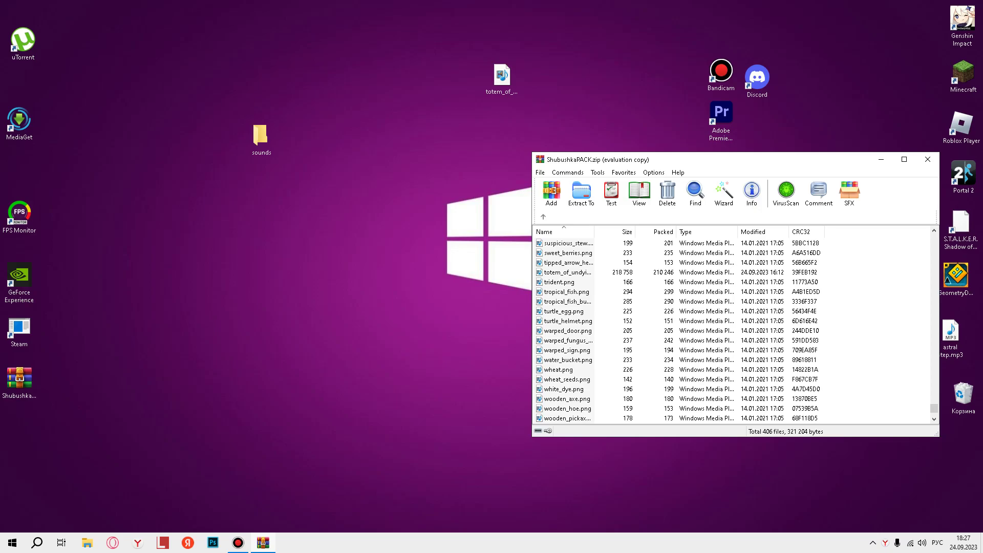
pyautogui.rightClick(716, 272)
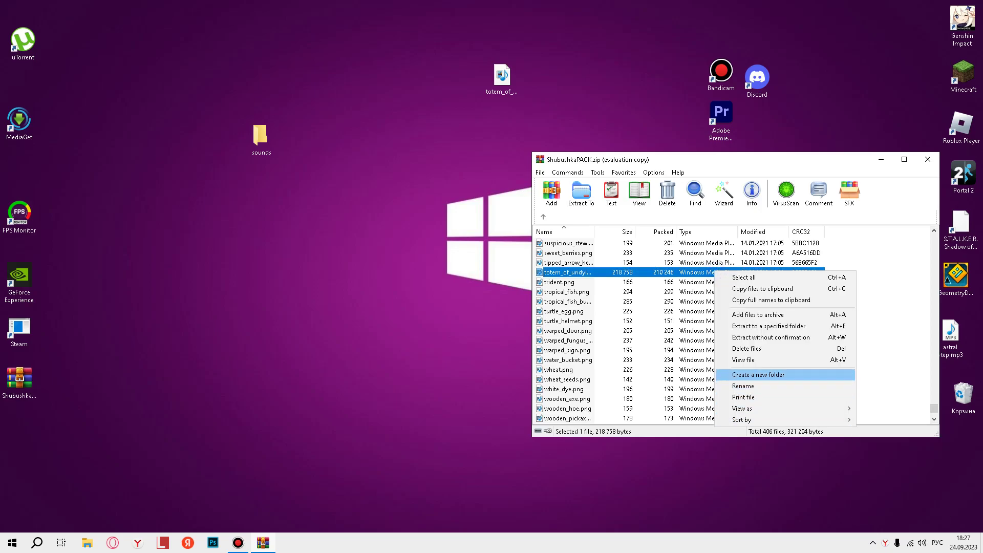
pyautogui.click(775, 350)
pyautogui.click(522, 308)
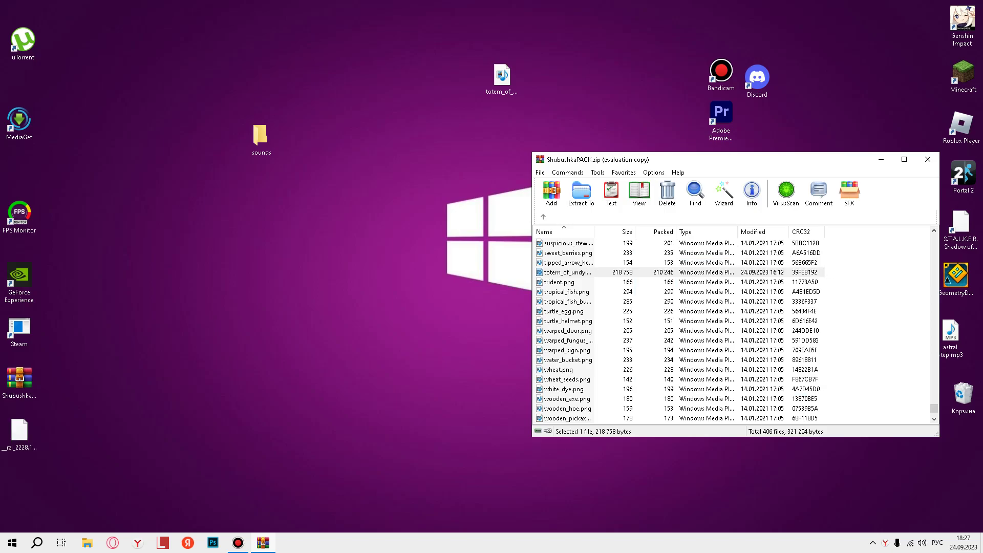
# Add the totem image from the desktop to the archive's textures/item folder with the default archiving settings
pyautogui.moveTo(502, 76); pyautogui.dragTo(727, 302)
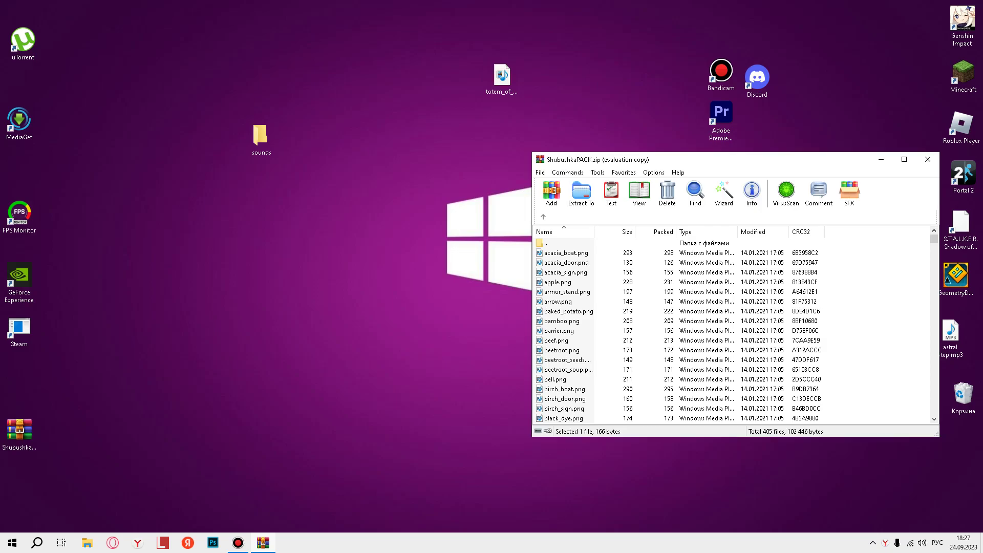
pyautogui.press('Return')
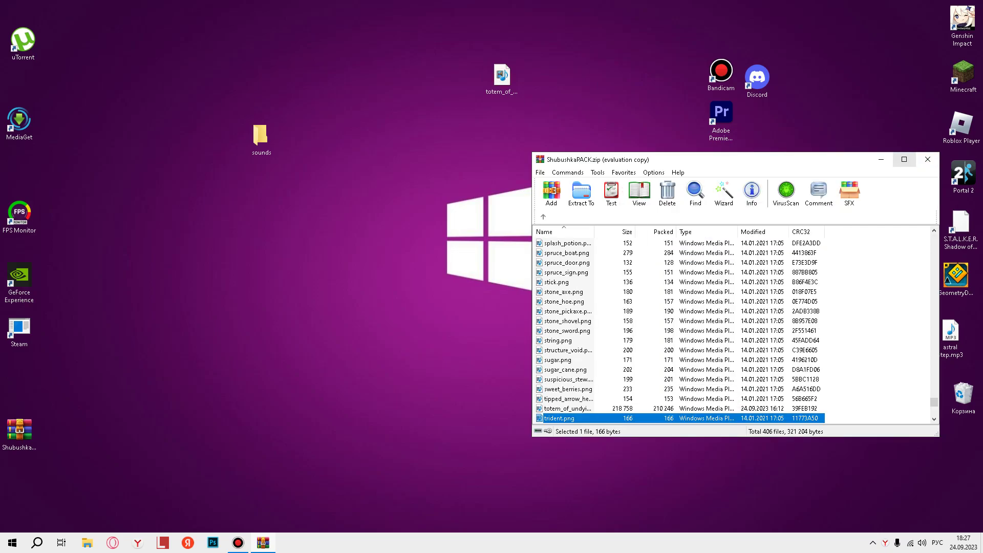
# Close the ShubushkaPACK.zip archive window and move the totem image from the desktop to the Recycle Bin
pyautogui.click(927, 159)
pyautogui.moveTo(502, 80); pyautogui.dragTo(960, 397)
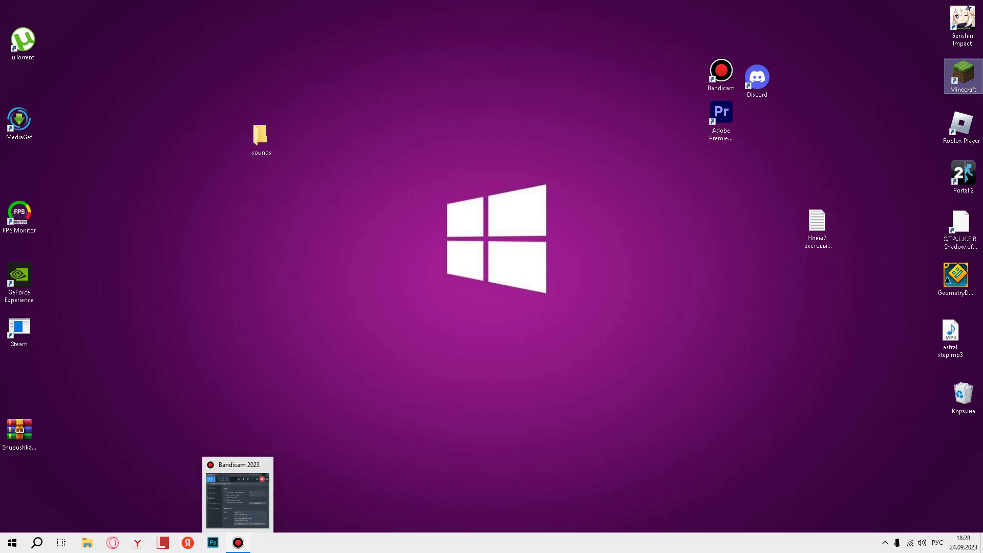
# Start TLauncher from the Minecraft desktop shortcut and move the sounds folder higher up on the desktop
pyautogui.click(238, 542)
pyautogui.click(237, 537)
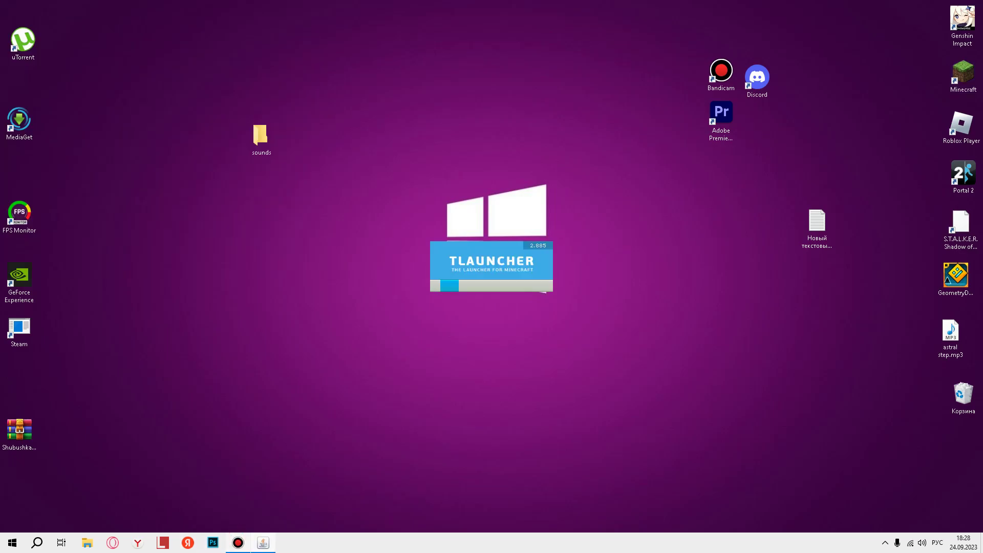
pyautogui.moveTo(260, 135); pyautogui.dragTo(264, 48)
pyautogui.click(320, 138)
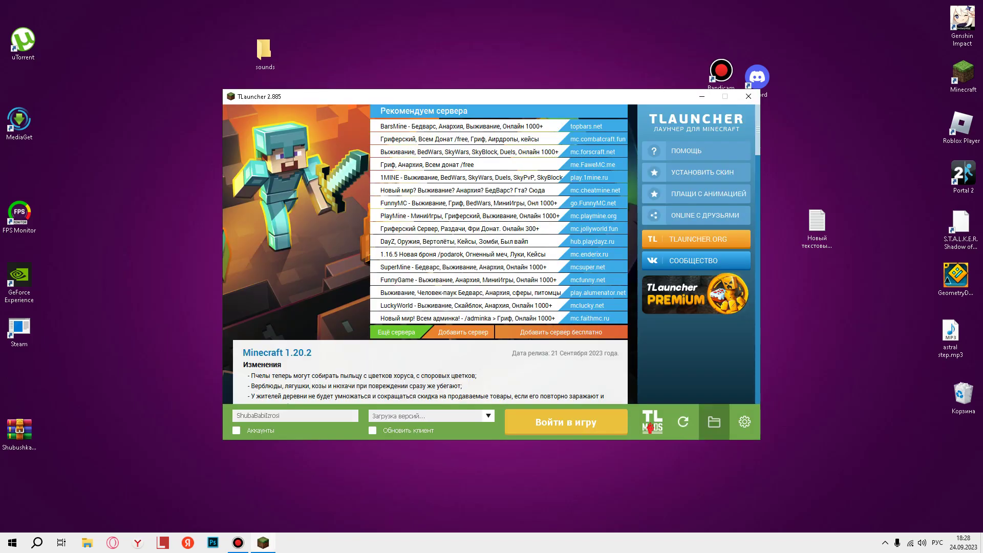
# Open the resourcepacks folder inside the launcher's .minecraft directory and move ShubushkaPACK.zip from the desktop into it
pyautogui.click(714, 422)
pyautogui.scroll(-3, 676, 128)
pyautogui.doubleClick(677, 150)
pyautogui.moveTo(19, 430); pyautogui.dragTo(789, 154)
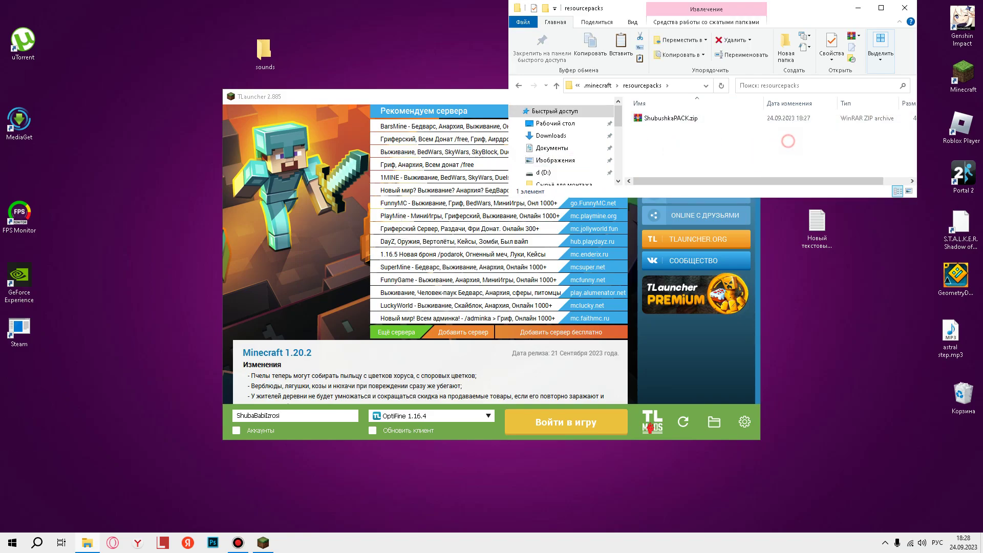
pyautogui.click(789, 141)
pyautogui.moveTo(643, 136); pyautogui.dragTo(669, 131)
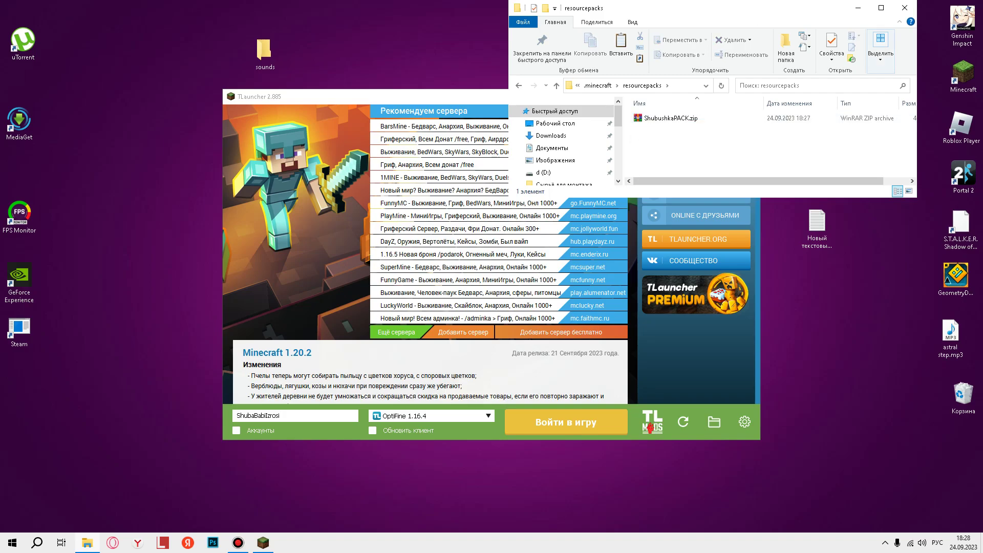
# Close the resourcepacks folder window and launch the game with the OptiFine 1.16.4 version
pyautogui.click(905, 8)
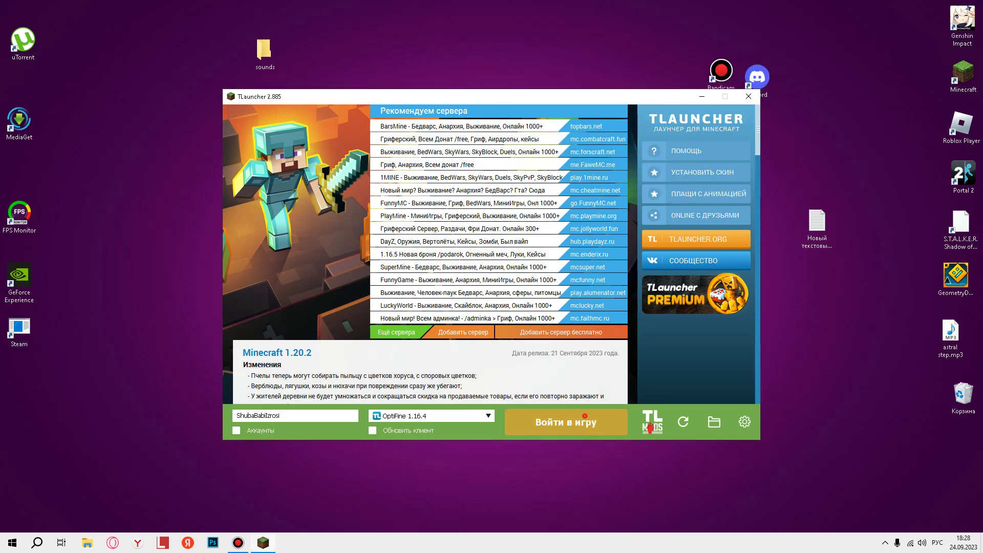
pyautogui.click(584, 415)
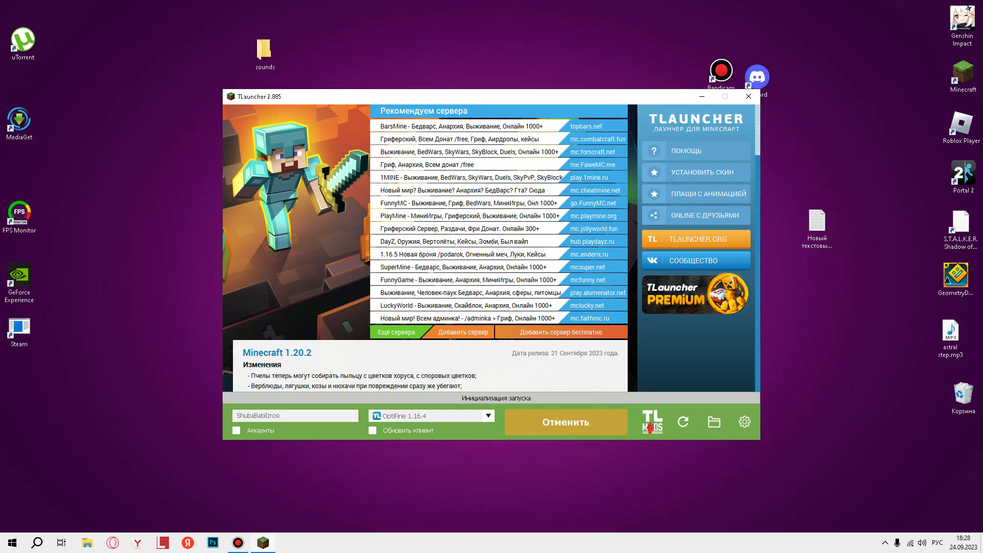